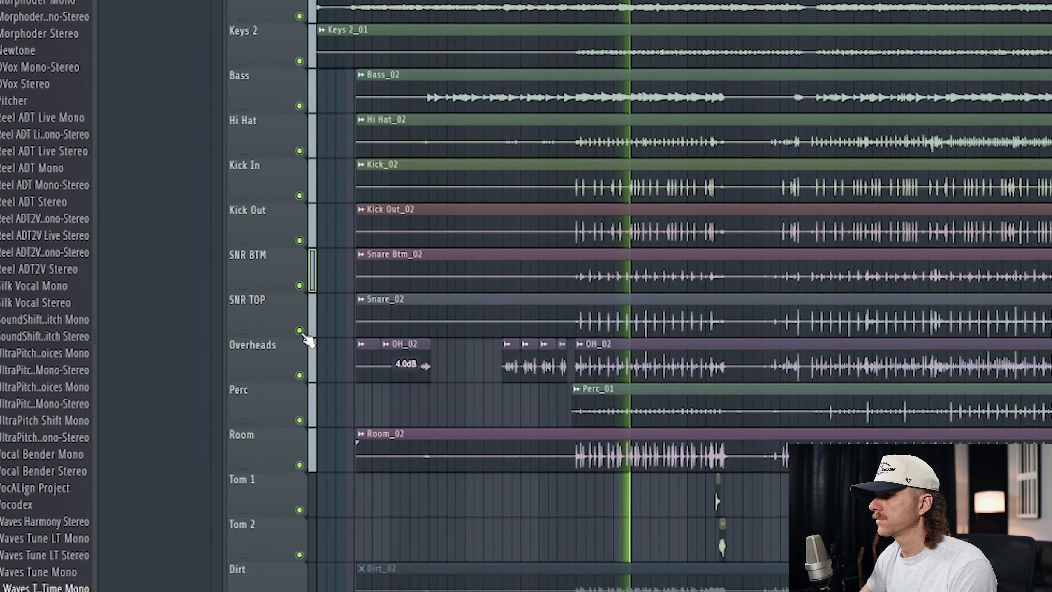
Audition the SNR BTM track in solo, restore the other tracks and stop playback
ctrl+click(300, 287)
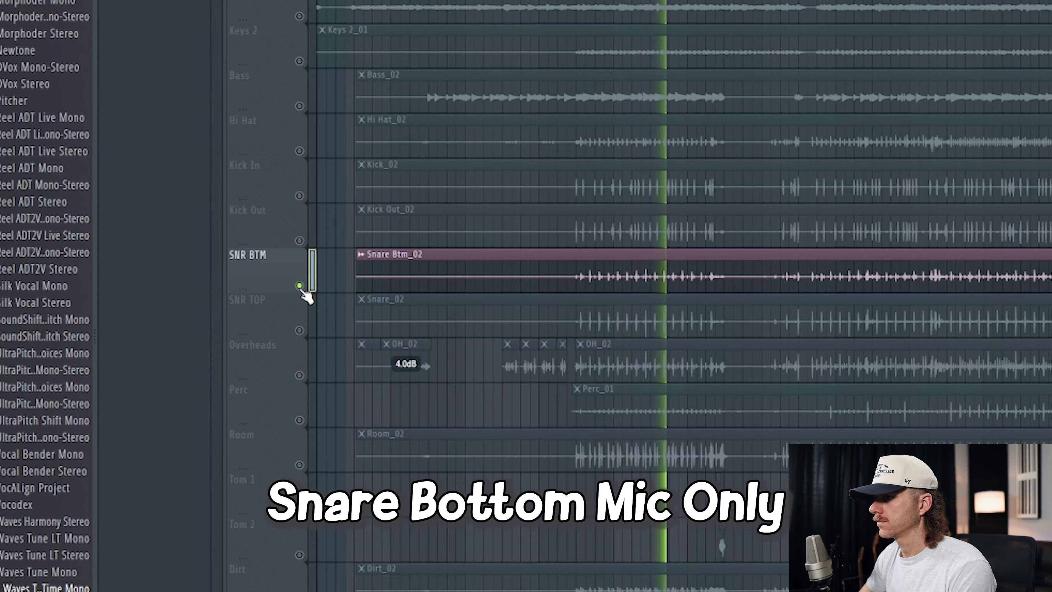
ctrl+click(301, 288)
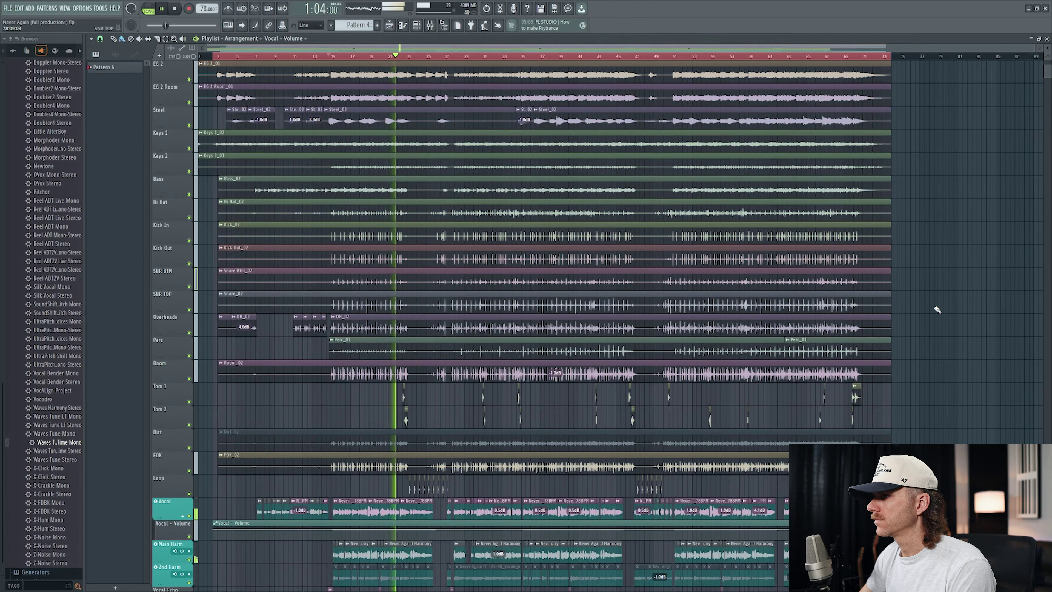
click(166, 12)
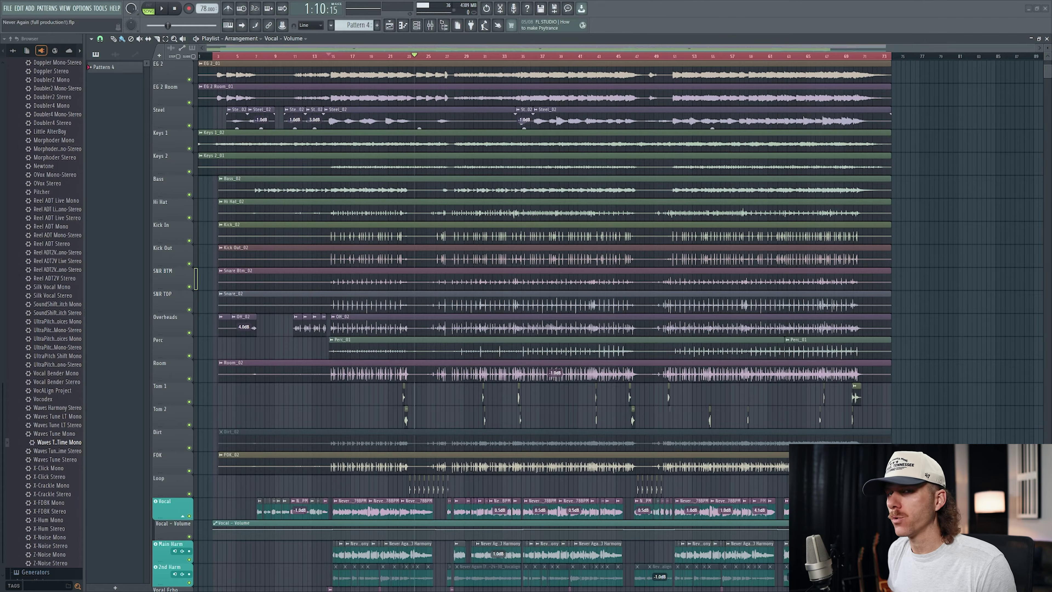
On the SNR Top mixer channel, bypass the existing F6-RTA Mono and move RCompressor Mono down one slot
click(432, 25)
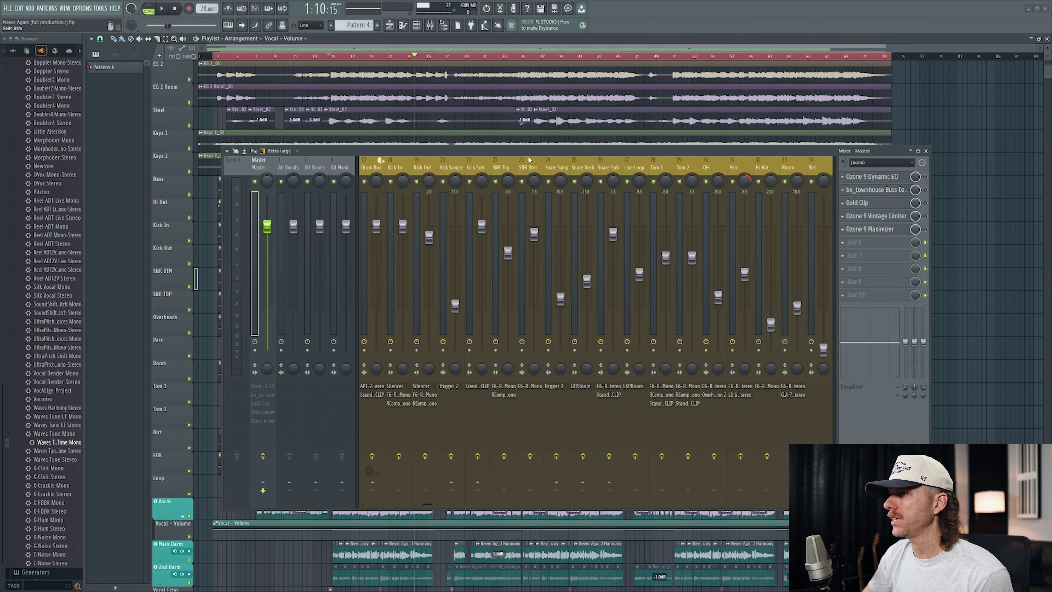
click(505, 167)
click(925, 176)
click(843, 189)
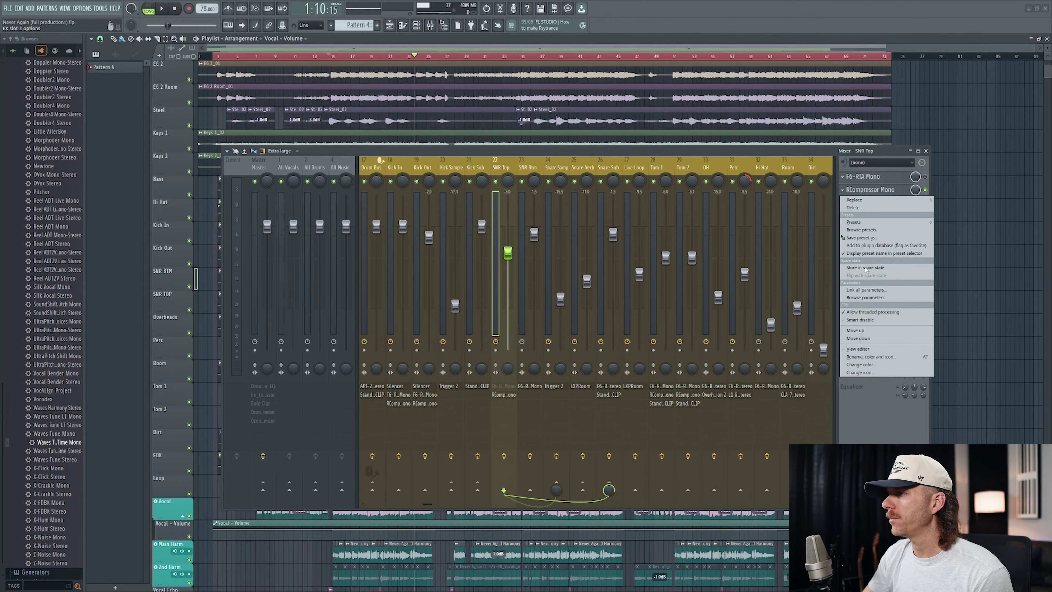
click(868, 338)
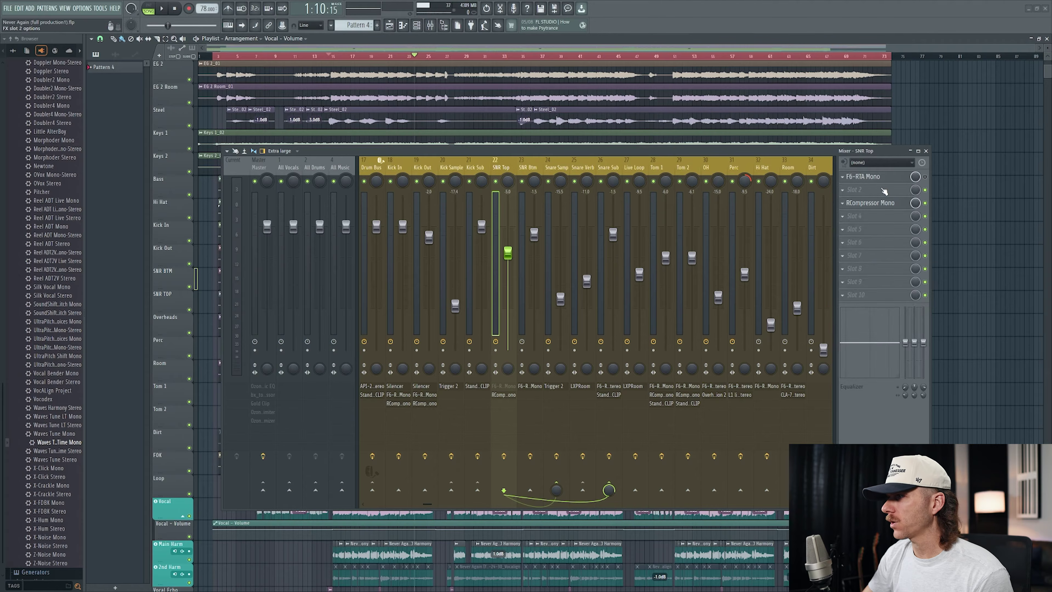
Load a new F6-RTA Mono equalizer into the empty second effect slot of SNR Top
click(881, 191)
mouse_move(963, 258)
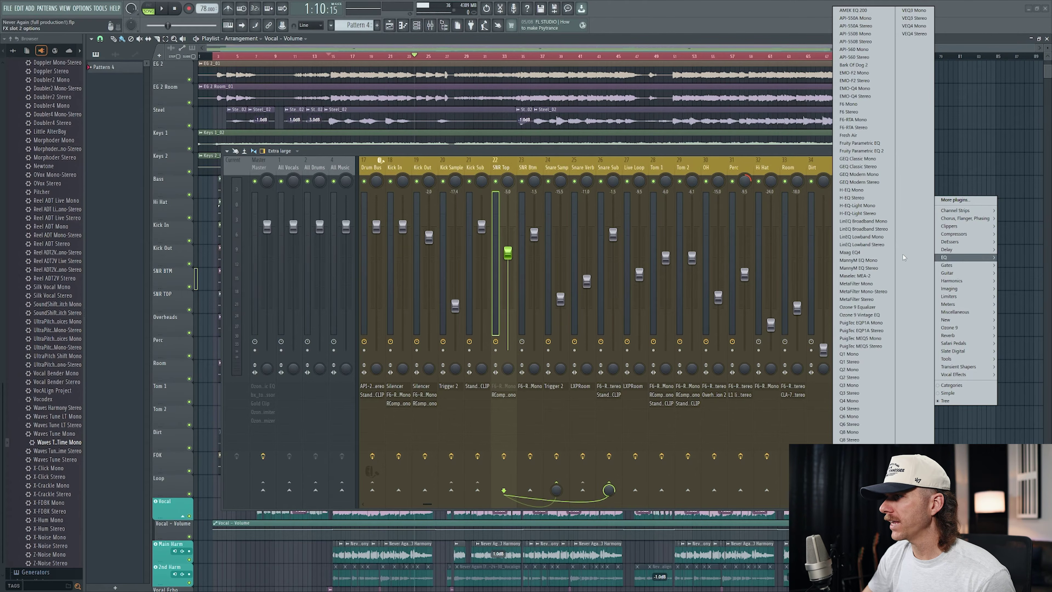
click(868, 120)
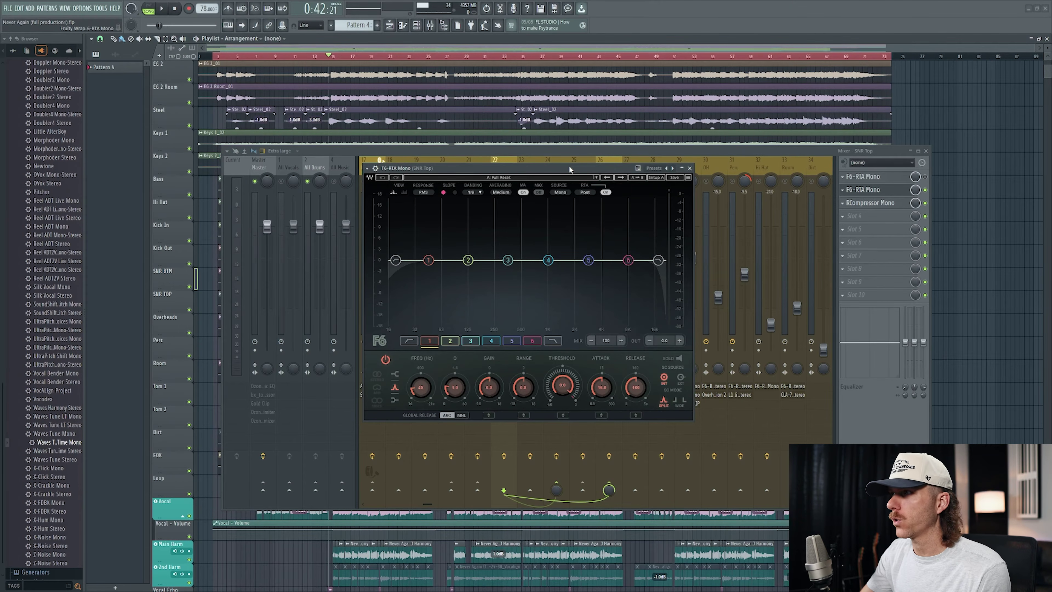
While the song plays, enable the high-pass filter on SNR Top's new F6 and set its frequency to about 108 Hz
key(space)
click(409, 340)
drag(395, 260, 464, 260)
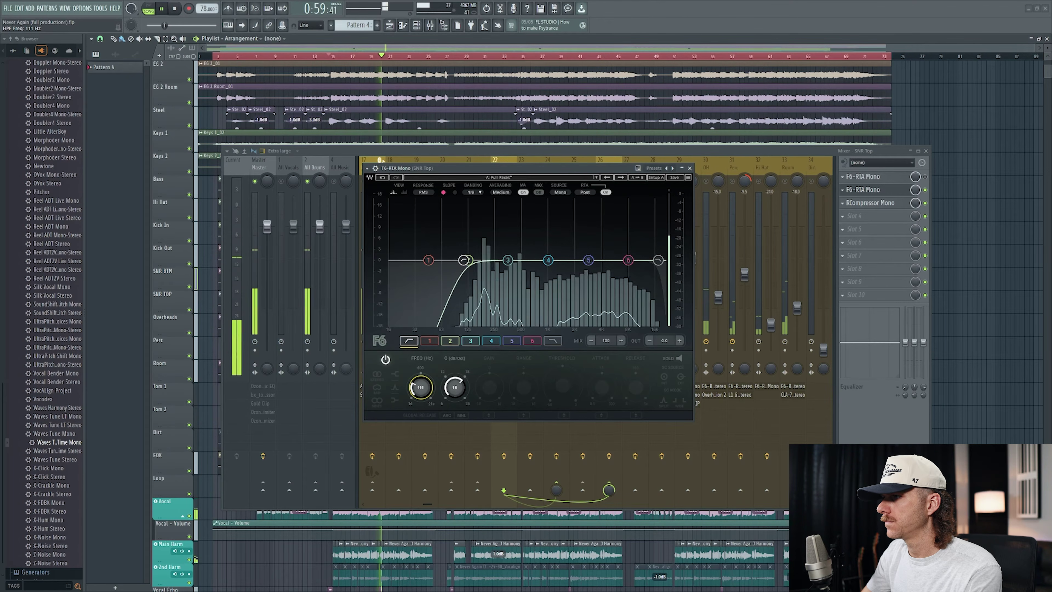
drag(424, 391, 425, 393)
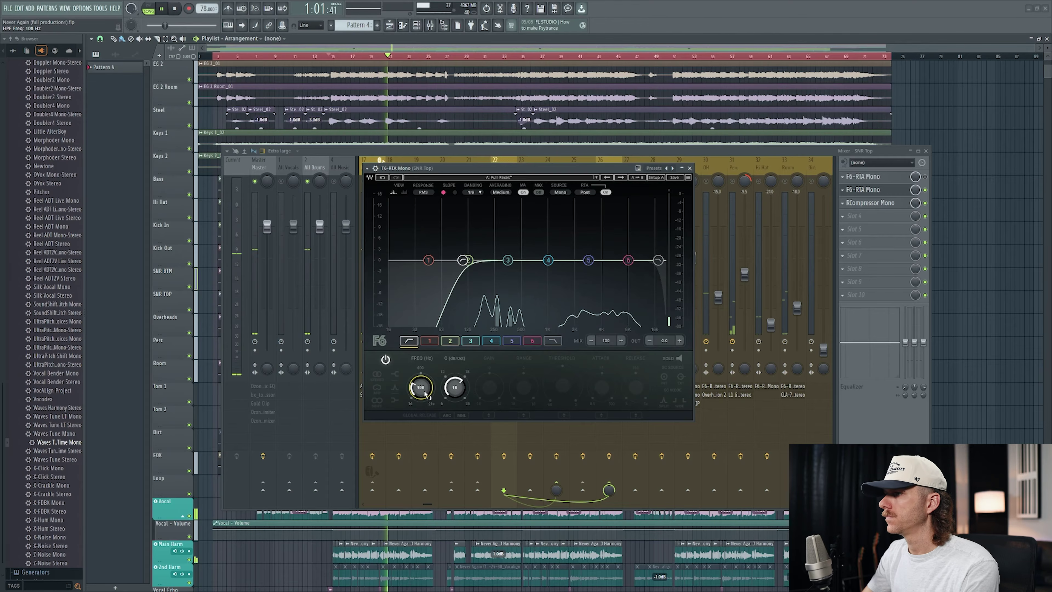
key(space)
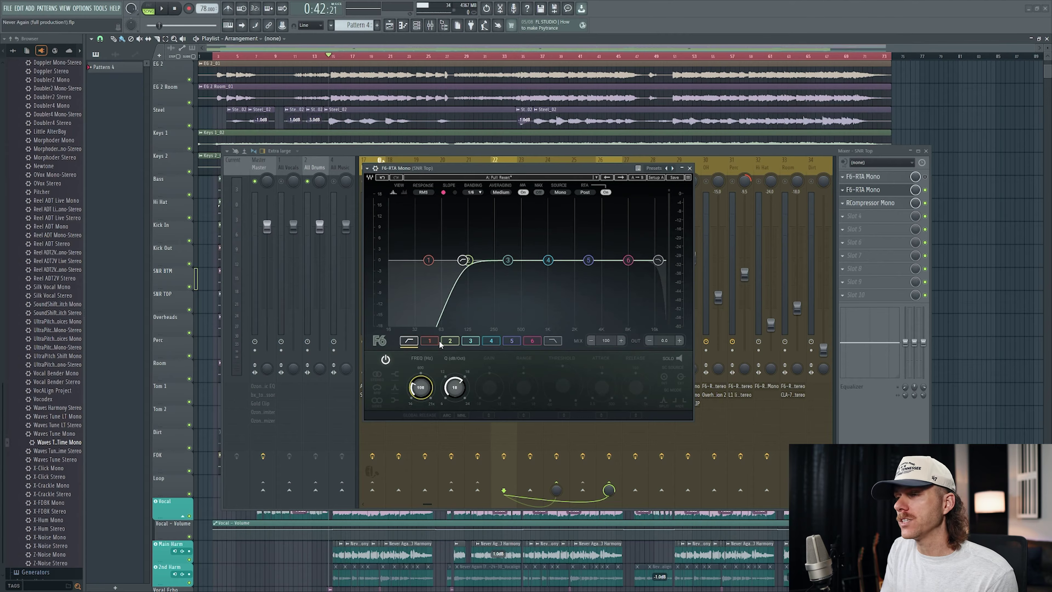
During playback, boost band 1 by about 4.8 dB near 220 Hz and narrow its Q to about 1.8
key(space)
drag(428, 260, 489, 244)
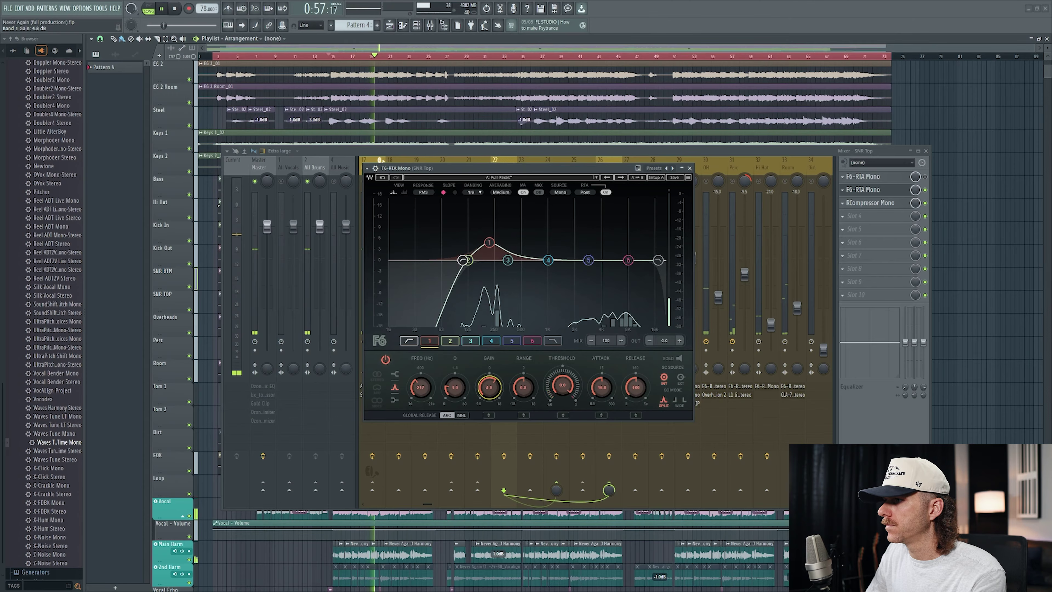
drag(454, 387, 454, 376)
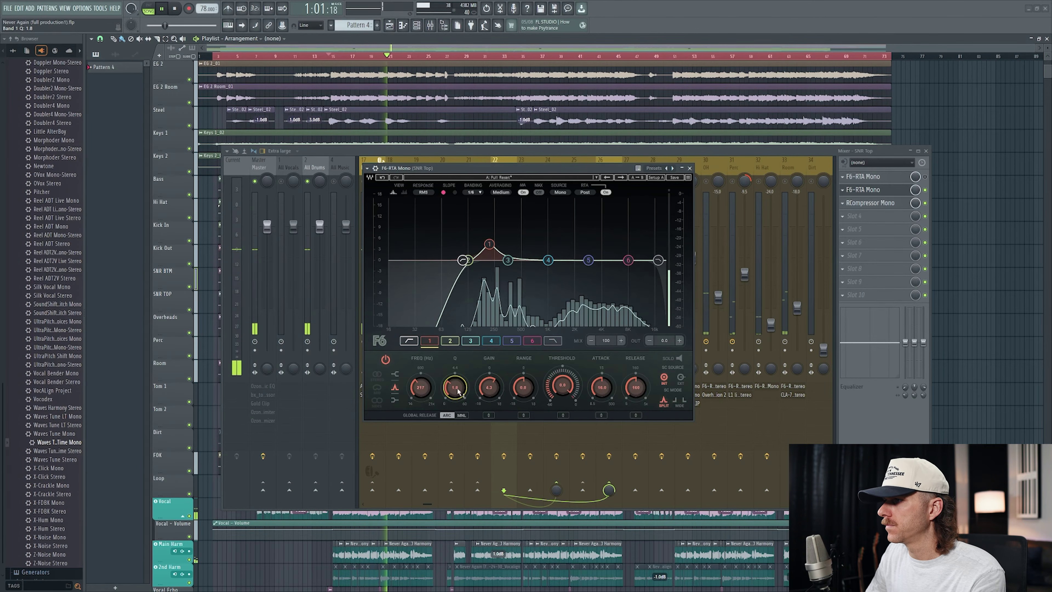
drag(489, 244, 488, 242)
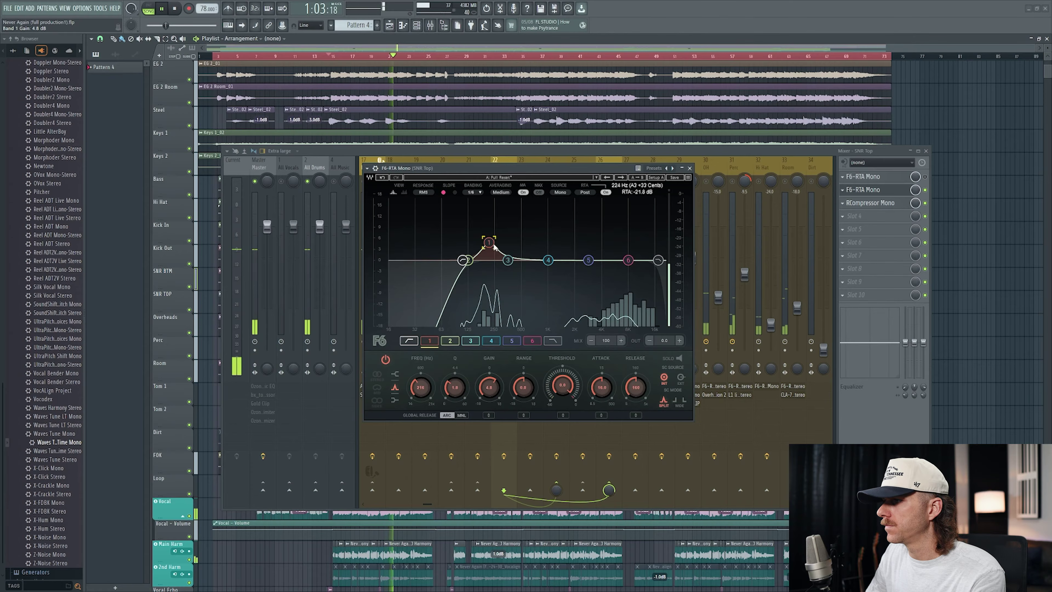
Compare the snare with the band 1 boost bypassed and active, and stop playback
click(385, 359)
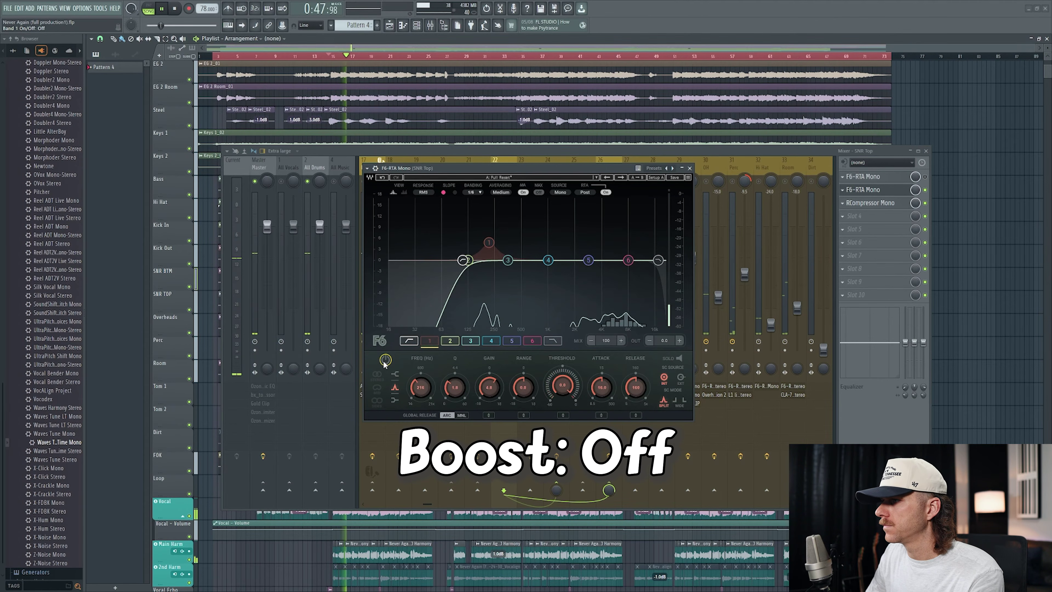
click(385, 359)
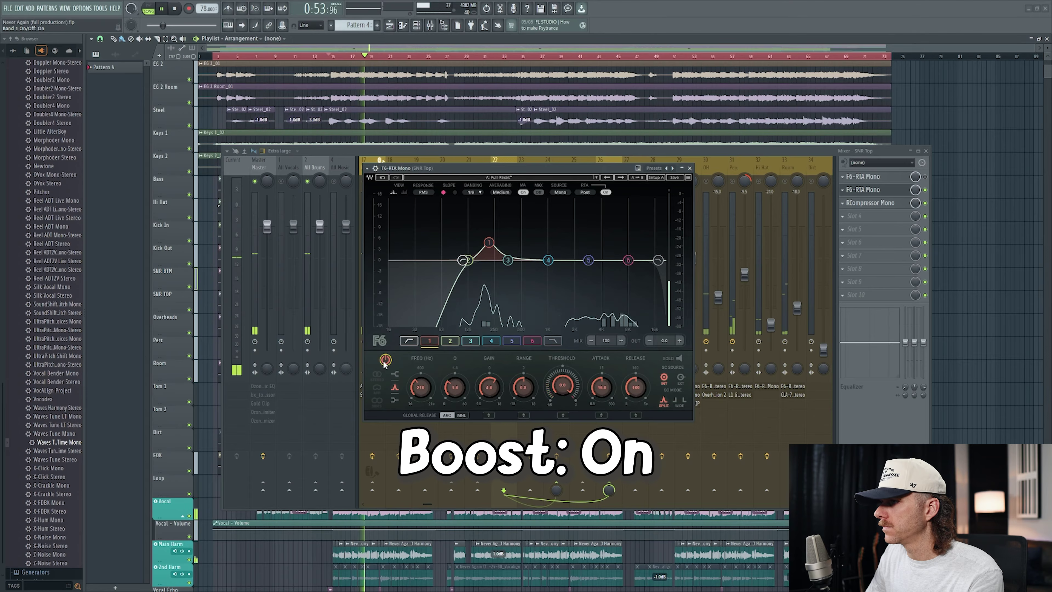
key(space)
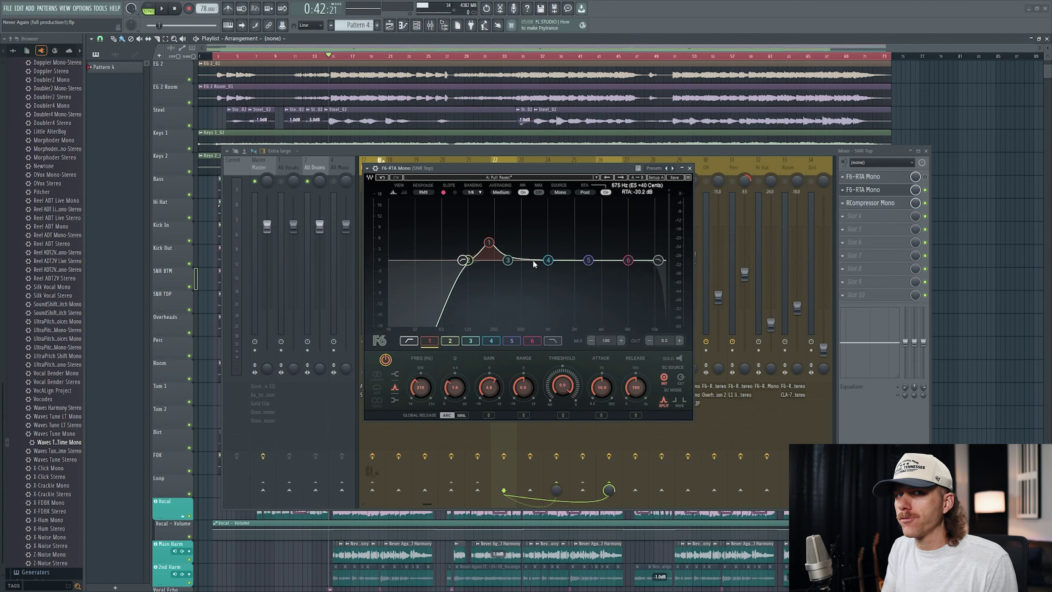
Sweep a narrowed band 3 boost through the snare's mids during playback, and cut it by 5 dB near 860 Hz
key(space)
drag(507, 260, 523, 240)
drag(455, 388, 455, 376)
drag(523, 241, 542, 229)
drag(498, 380, 498, 394)
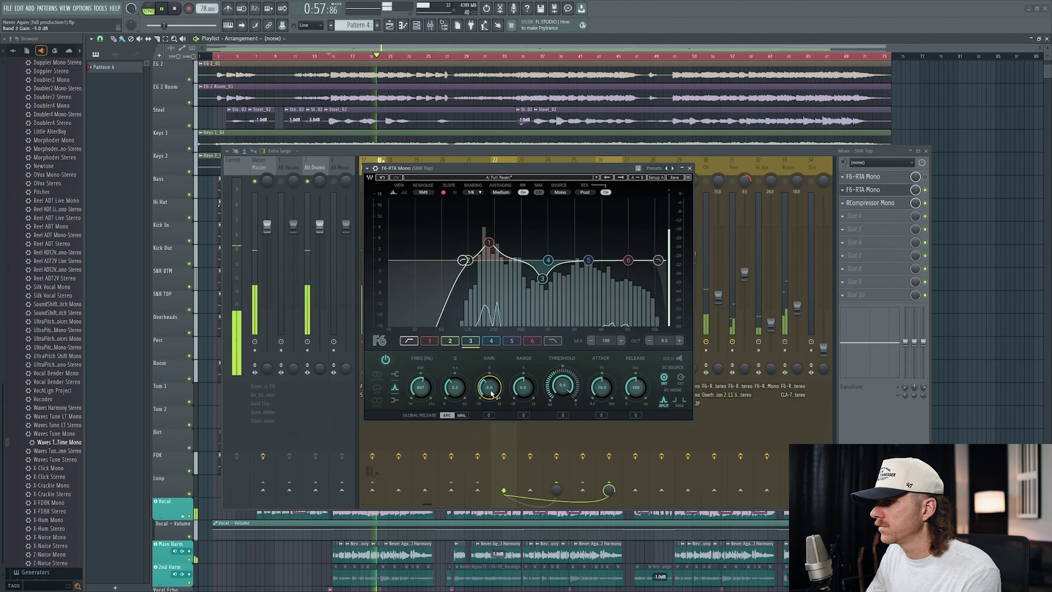
key(space)
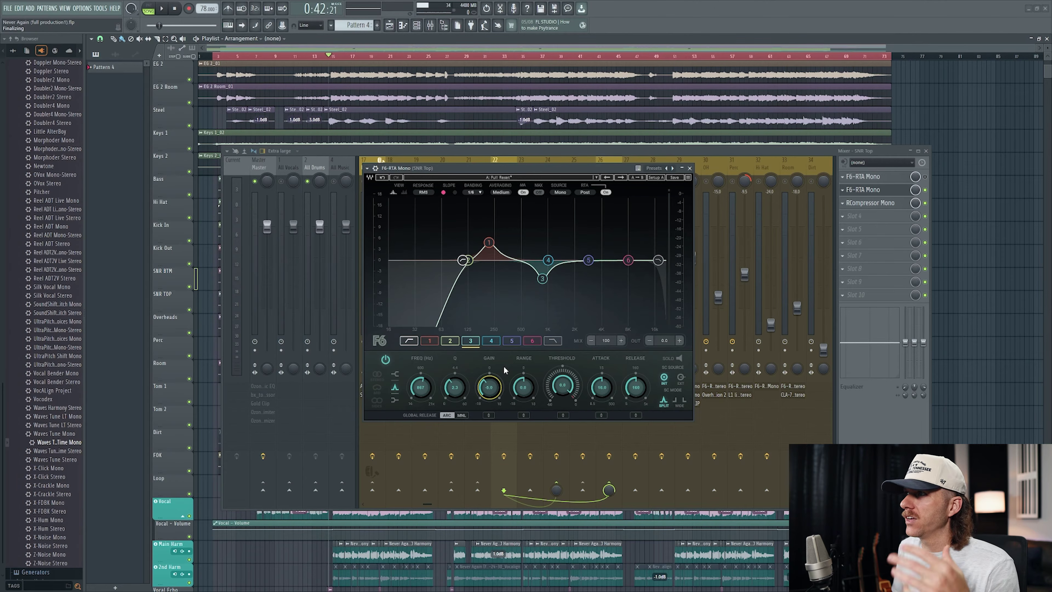
During playback, boost band 4 by about 3.9 dB near 1.9 kHz with a Q of about 1.8
key(space)
drag(548, 259, 573, 243)
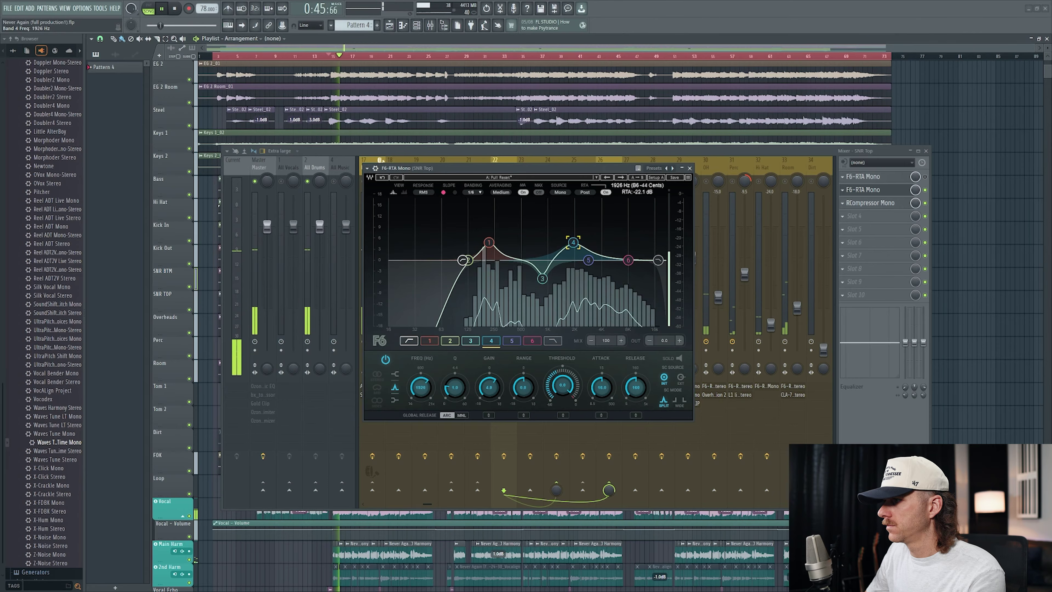
drag(455, 387, 455, 378)
mouse_move(573, 243)
mouse_down()
mouse_move(590, 237)
mouse_move(576, 233)
mouse_move(573, 245)
mouse_up()
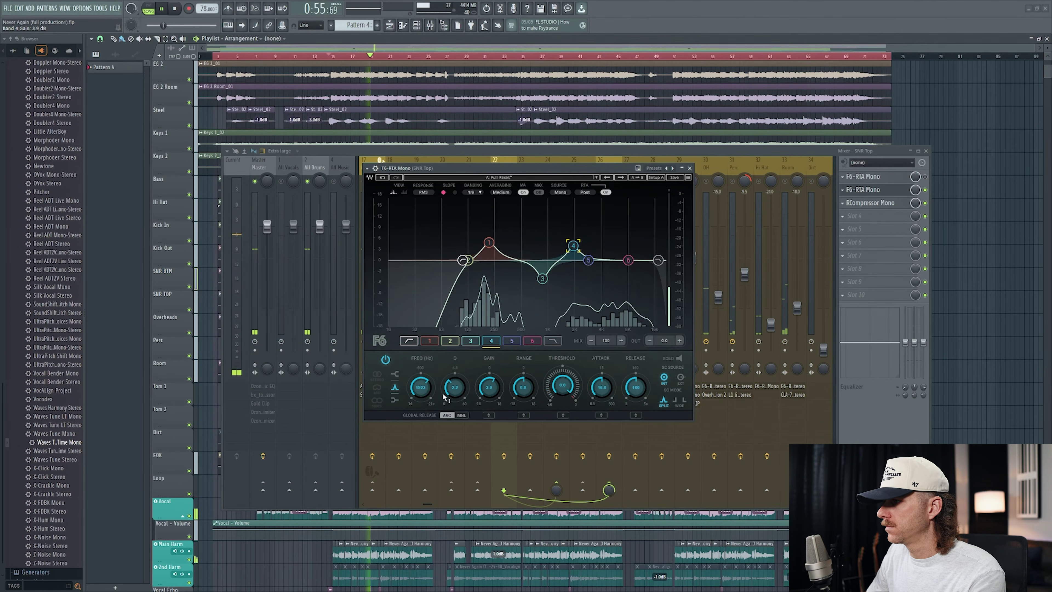
drag(454, 389, 454, 394)
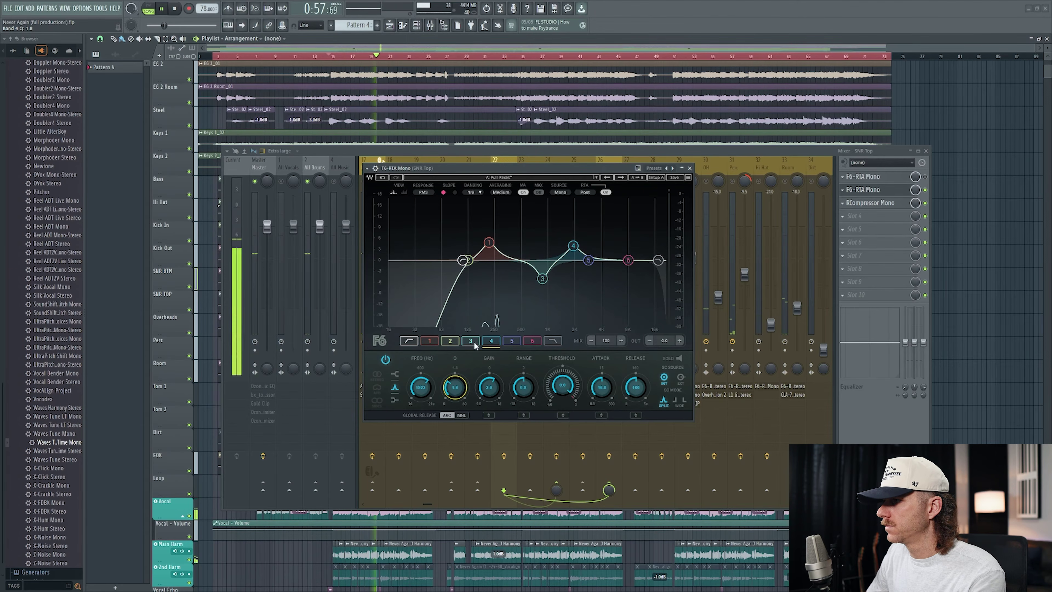
Compare the snare with band 4 bypassed and active, and trim the band's gain to about 3.3 dB
click(385, 359)
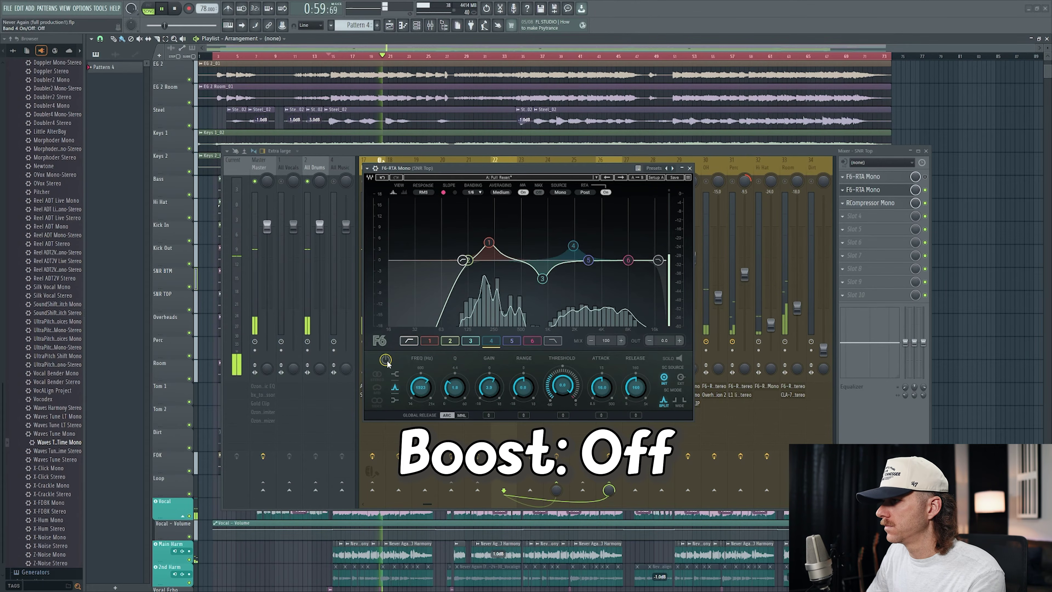
click(386, 359)
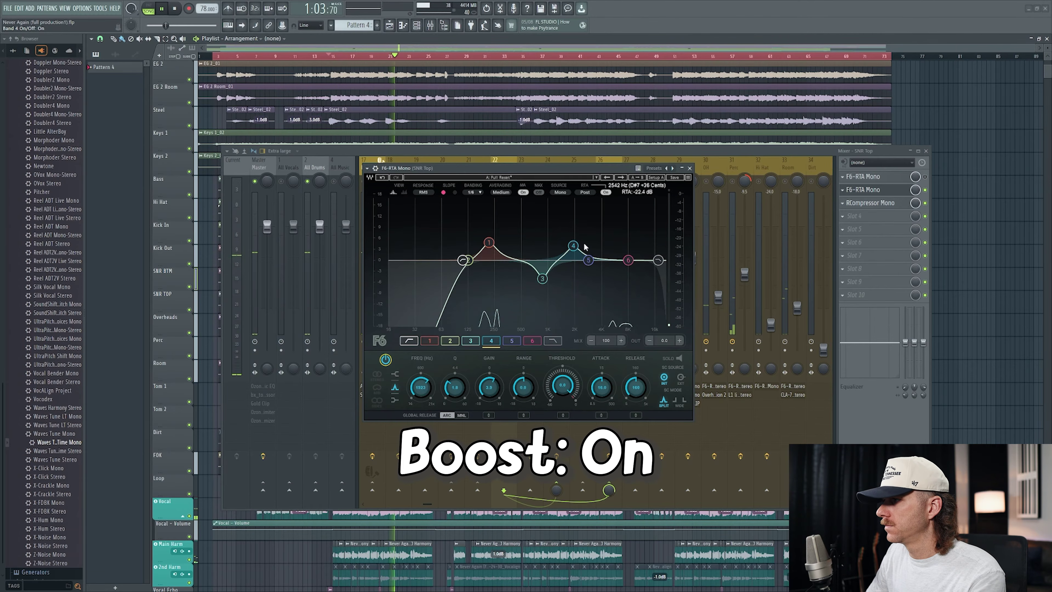
drag(574, 246, 573, 248)
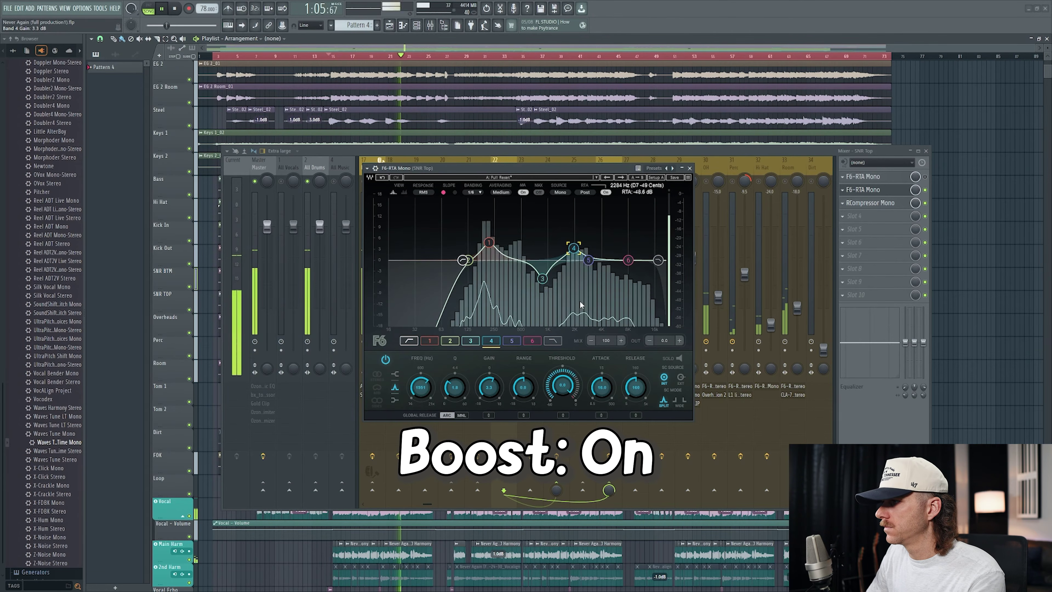
key(space)
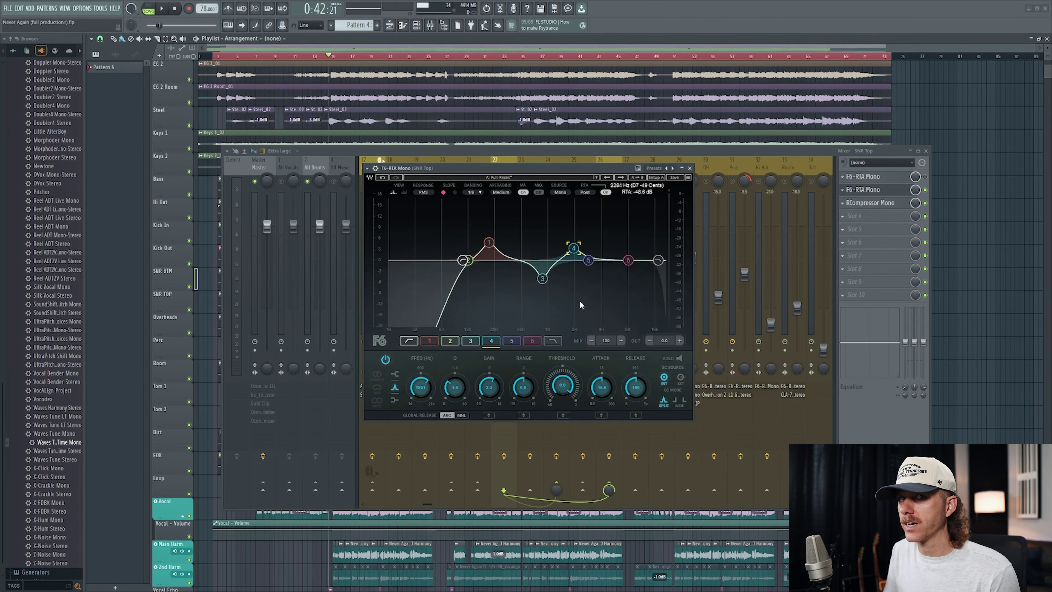
During playback, raise the band 6 high shelf on SNR Top by 4 dB
key(space)
click(532, 340)
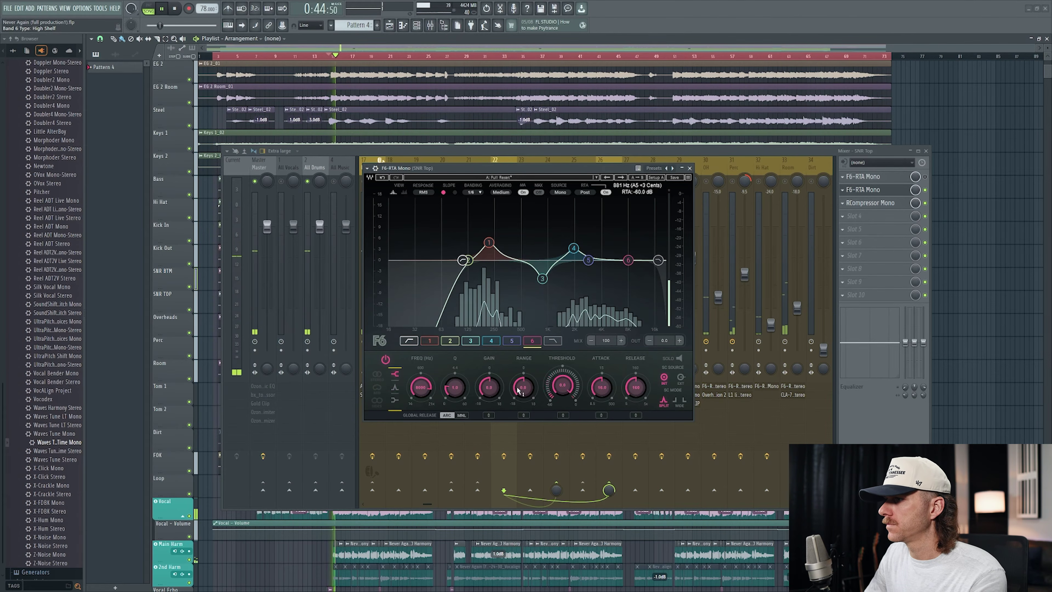
mouse_move(489, 387)
mouse_down()
mouse_move(488, 352)
mouse_move(489, 380)
mouse_up()
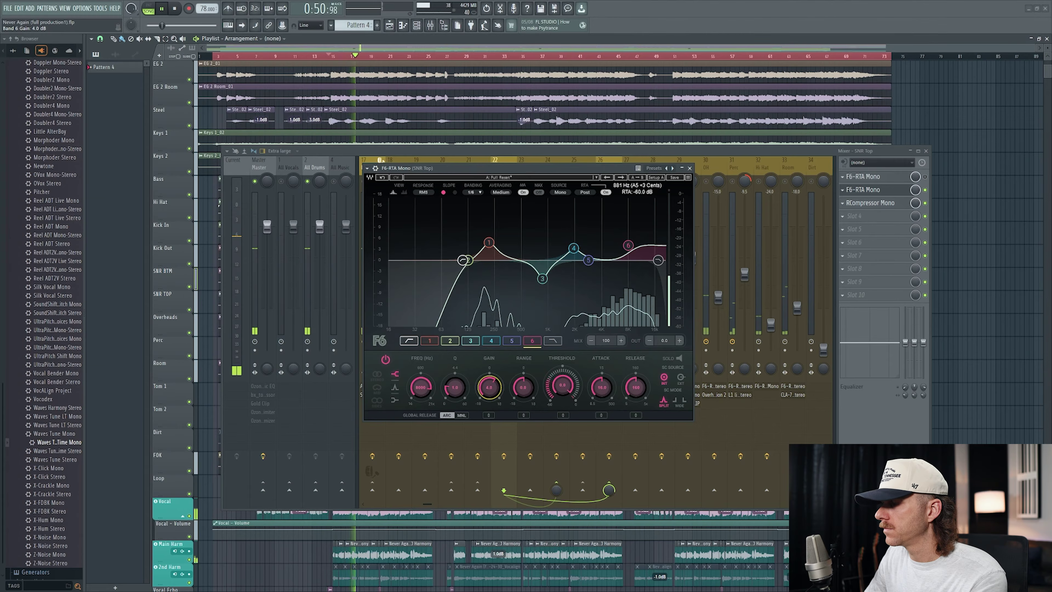
Compare the snare with the band 6 high shelf repeatedly bypassed and active, leaving it on
click(385, 362)
click(384, 361)
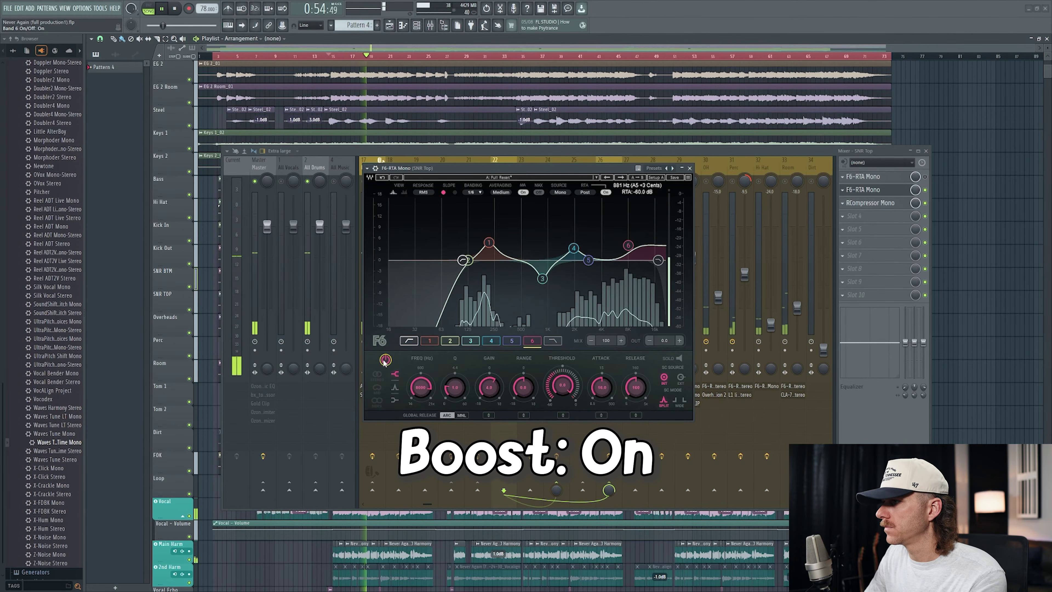
click(384, 362)
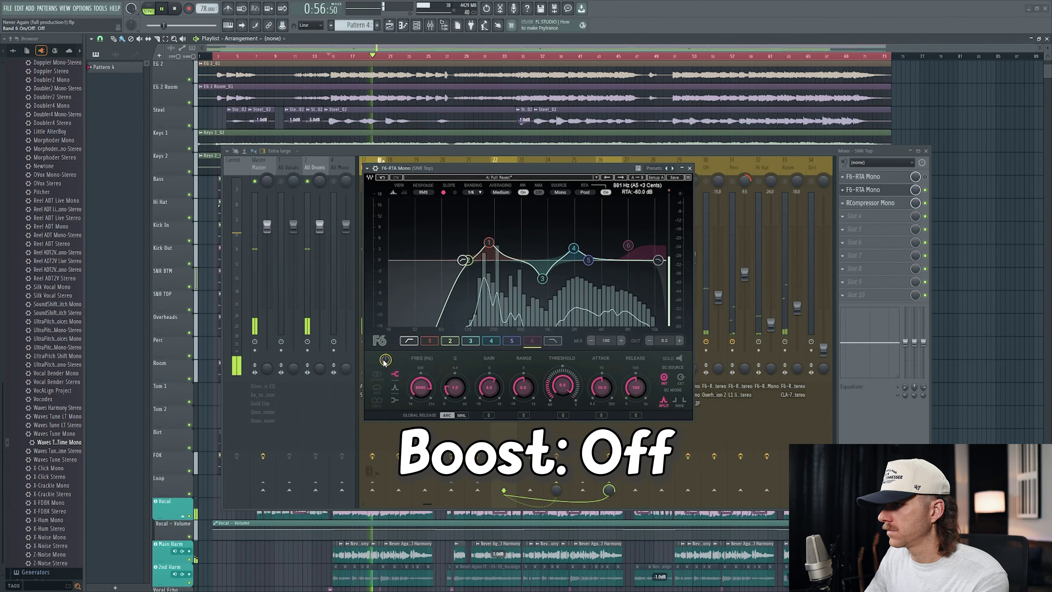
click(384, 361)
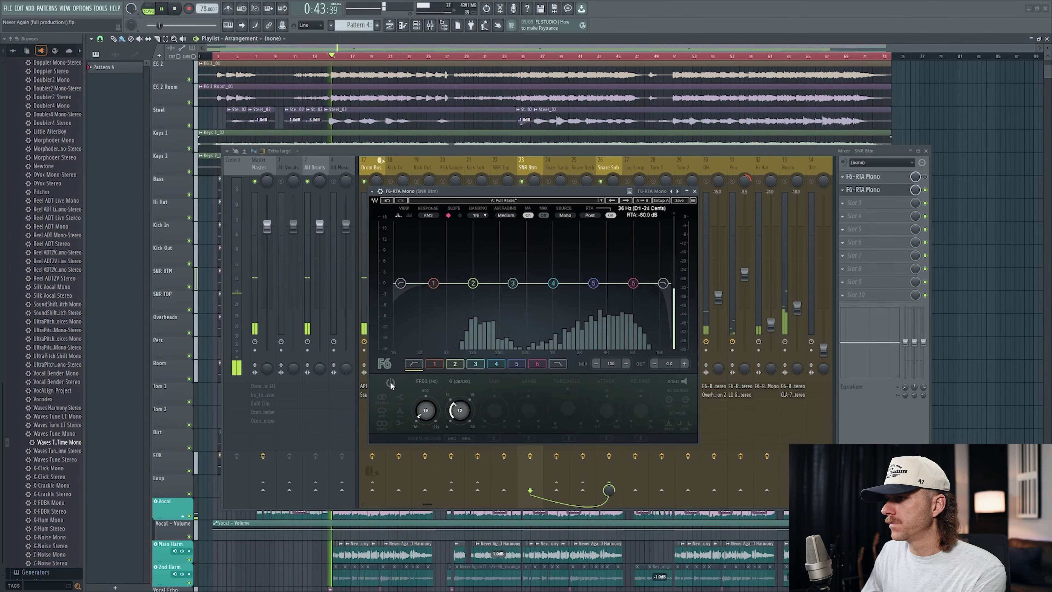
Set the high-pass filter of the new F6 on SNR Btm to about 165 Hz with adjusted Q, and stop playback
drag(462, 411, 425, 384)
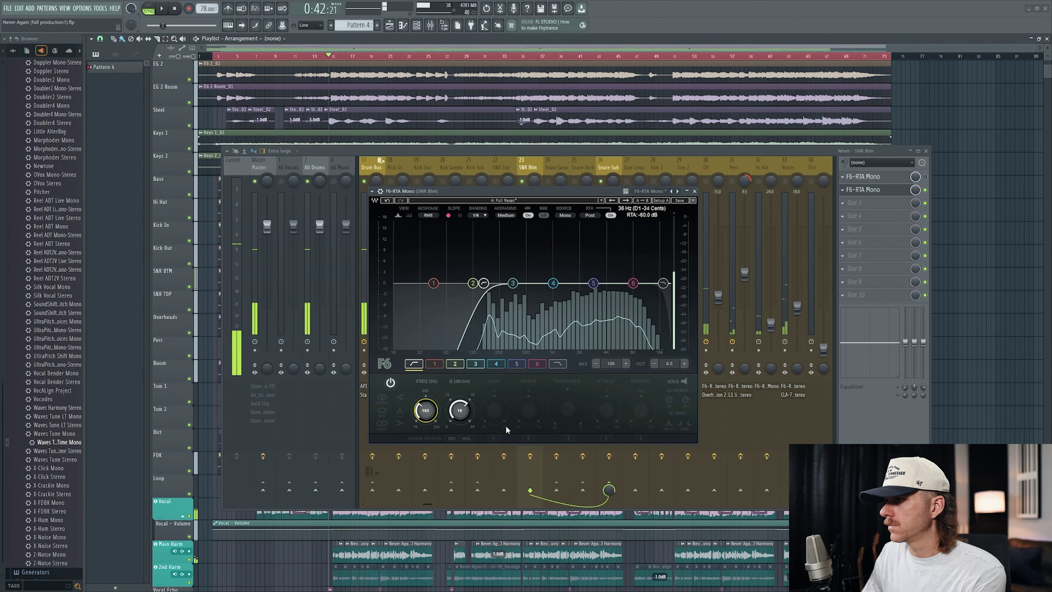
key(space)
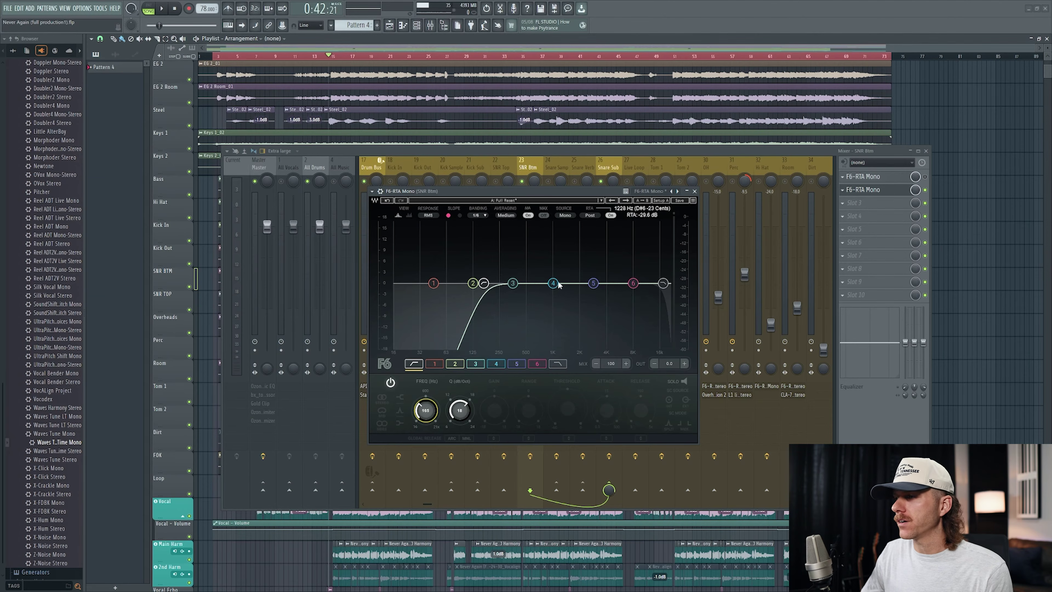
Sweep band 1 on SNR Btm during playback and cut it by about 3 dB near 520 Hz
double_click(543, 283)
key(space)
drag(544, 283, 527, 247)
drag(500, 410, 500, 440)
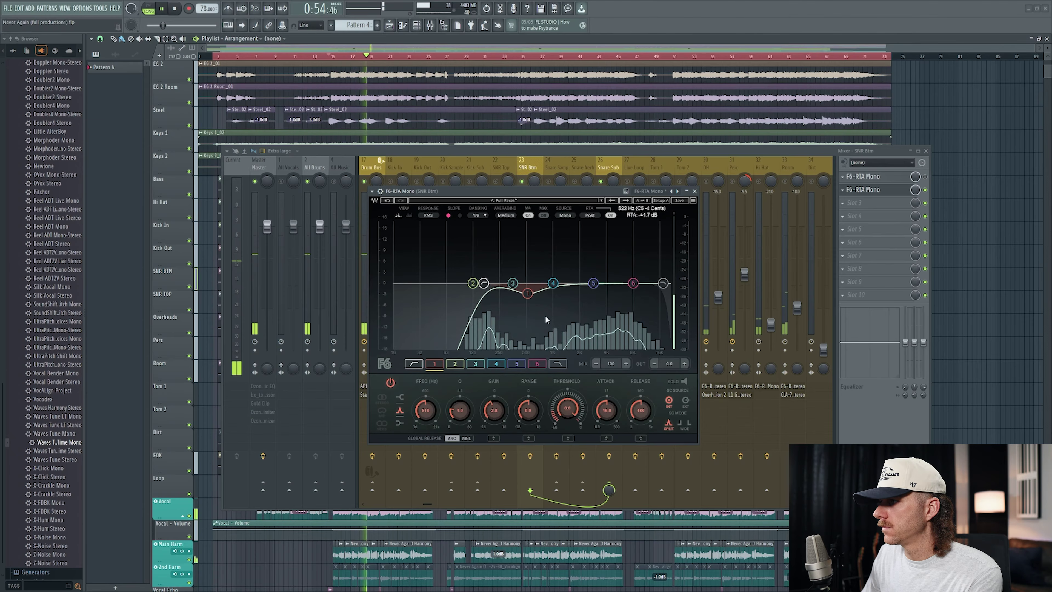
key(space)
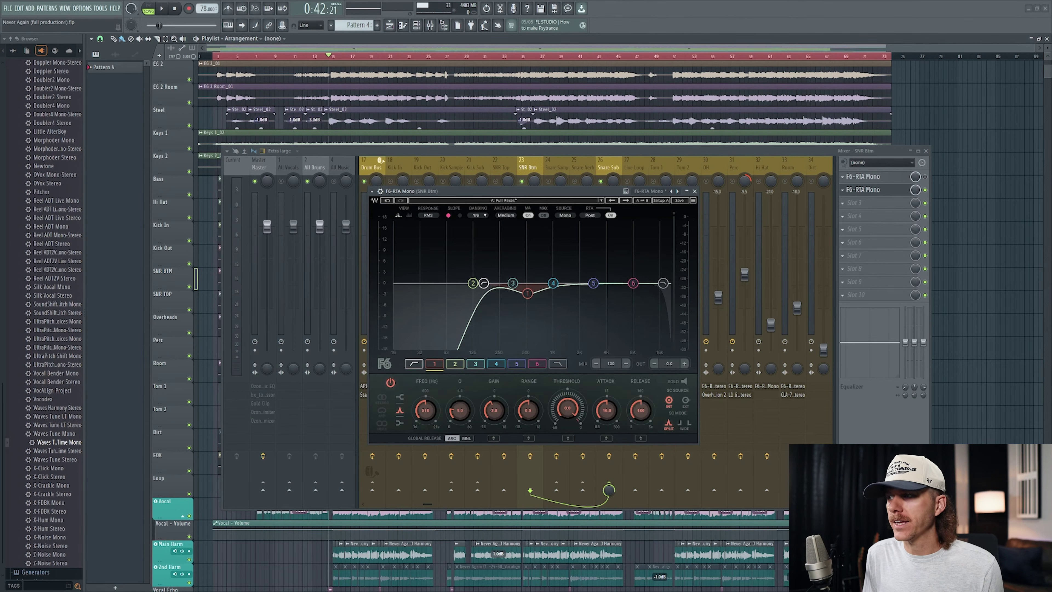
During playback, turn band 6 on SNR Btm into a high shelf near 5795 Hz with 4 dB gain, and close the EQ
key(space)
click(633, 283)
drag(638, 287, 624, 260)
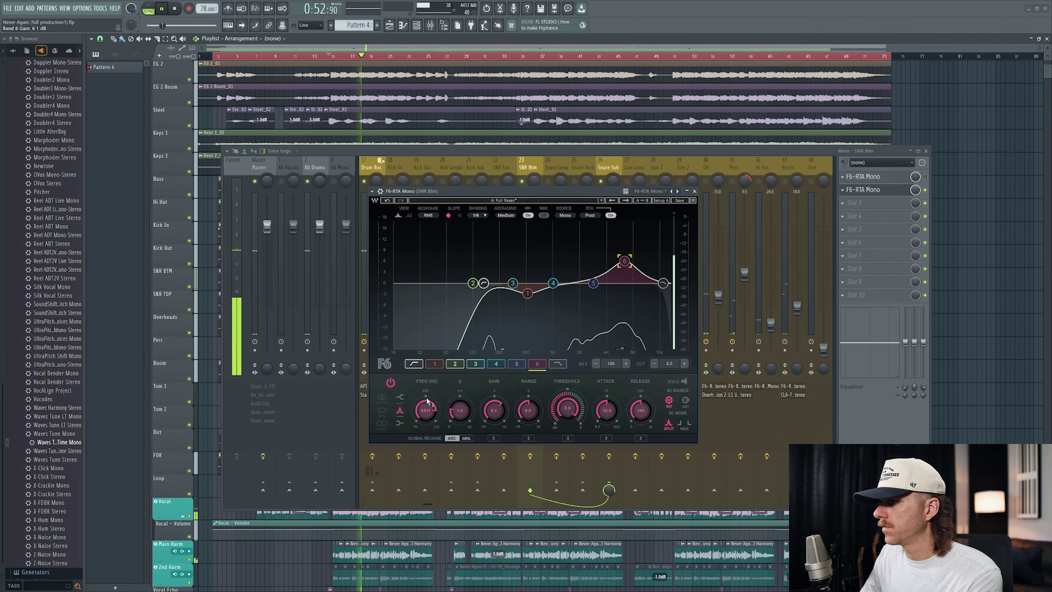
click(400, 396)
drag(627, 265, 623, 269)
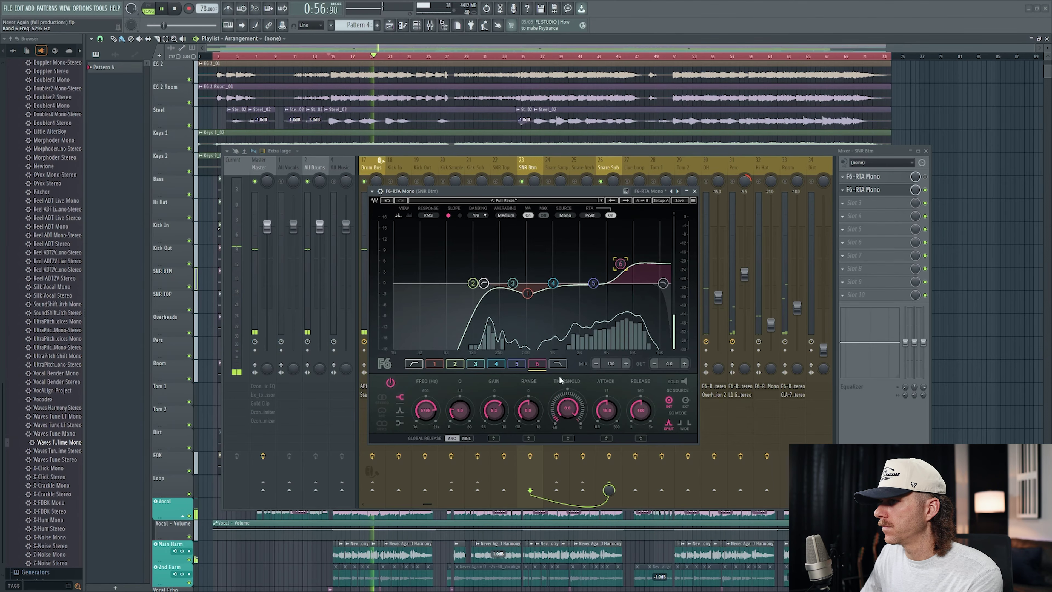
mouse_move(495, 410)
mouse_down()
mouse_move(495, 377)
mouse_move(495, 414)
mouse_up()
key(space)
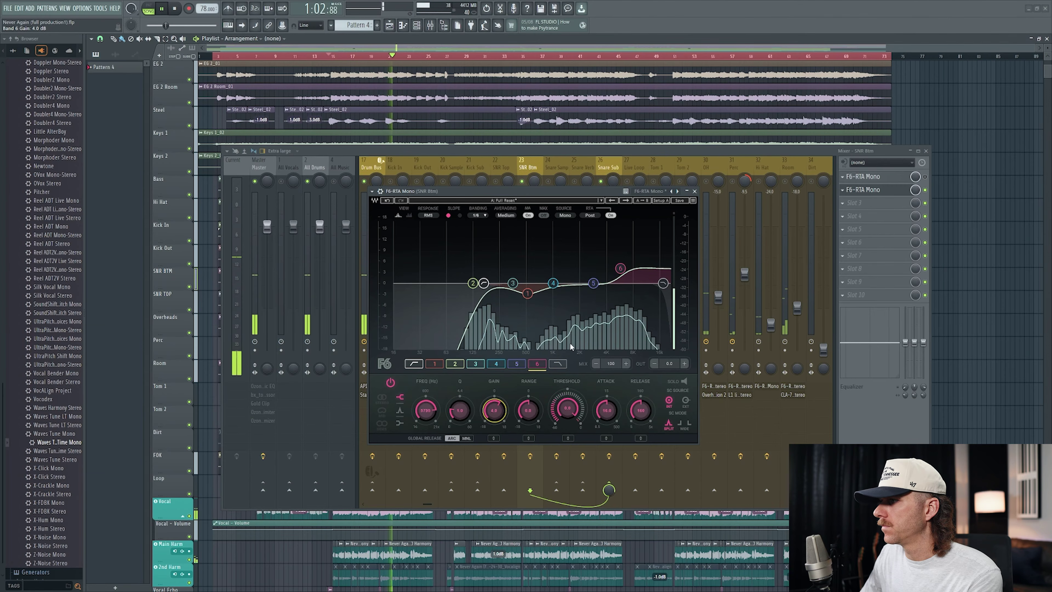
click(695, 191)
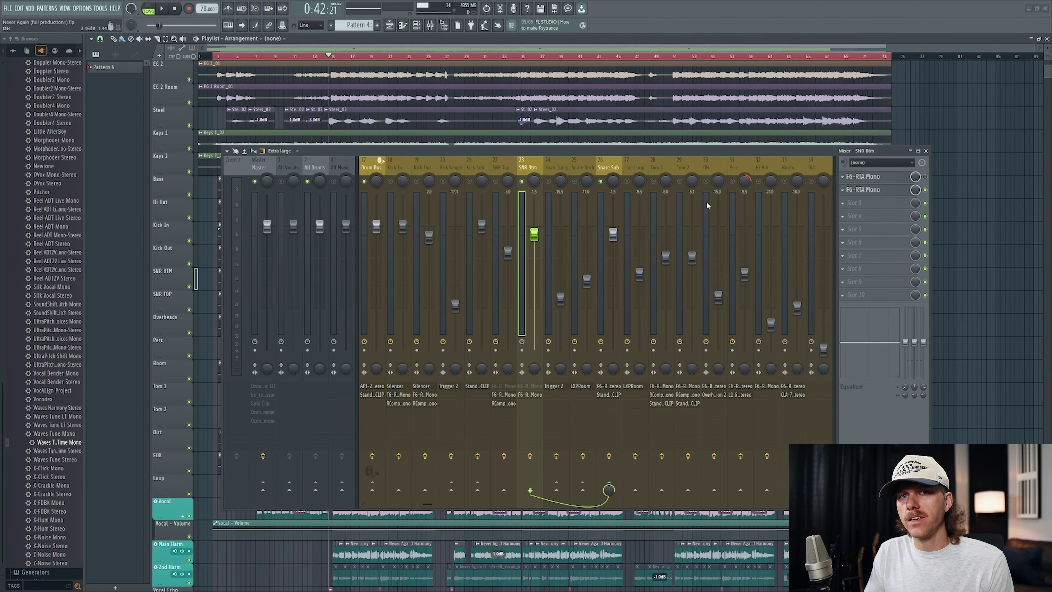
Play the soloed snare mics and select SNR Top to audition both channels together with their EQs, and stop playback
key(space)
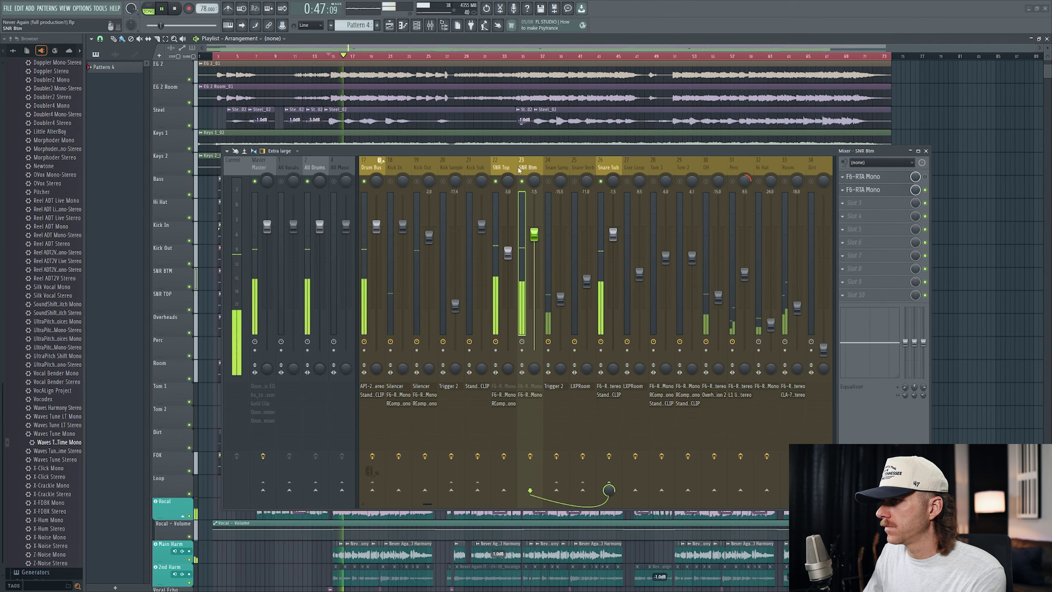
click(517, 168)
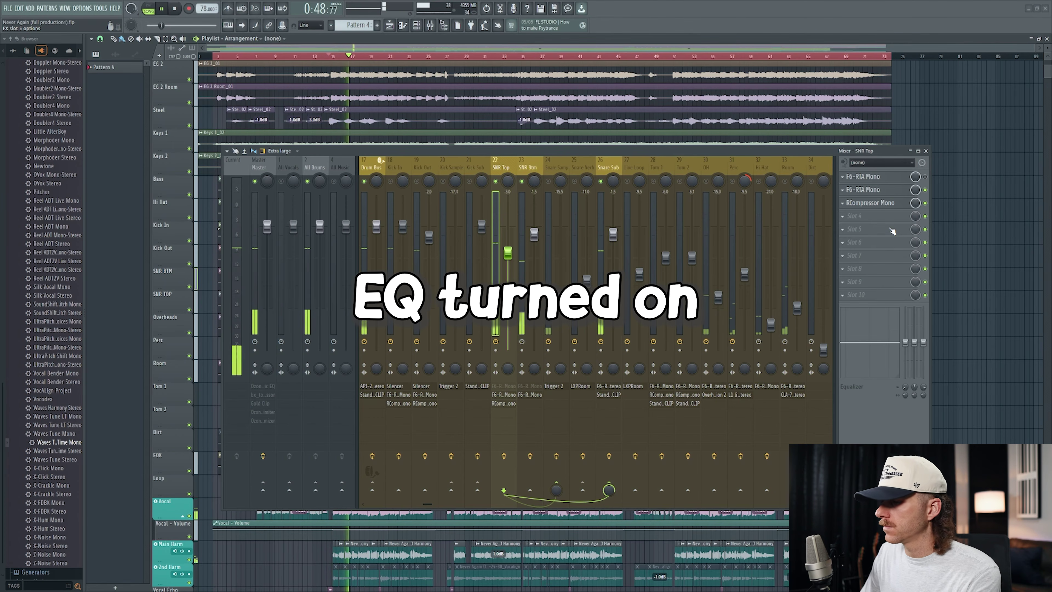
key(space)
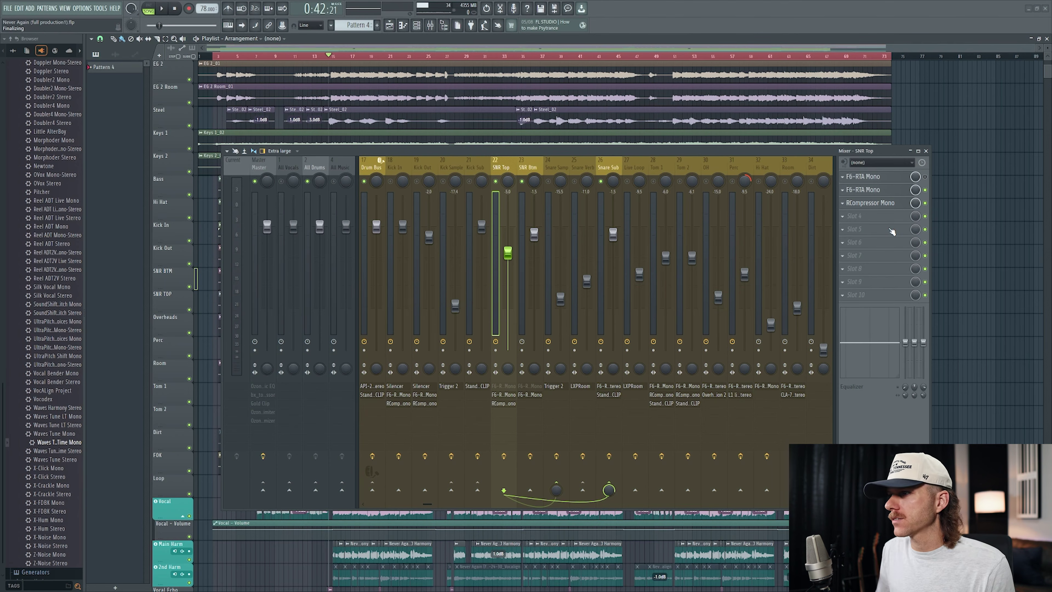
Bring the other drum channels back in alongside the snare mics, select Dirt, and play the drum kit
click(812, 167)
key(space)
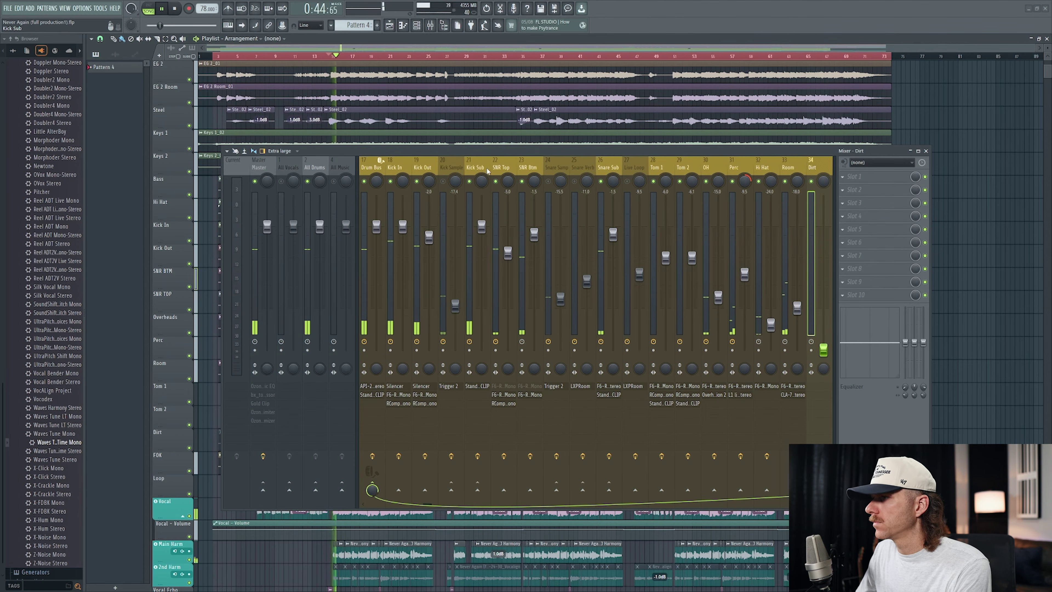